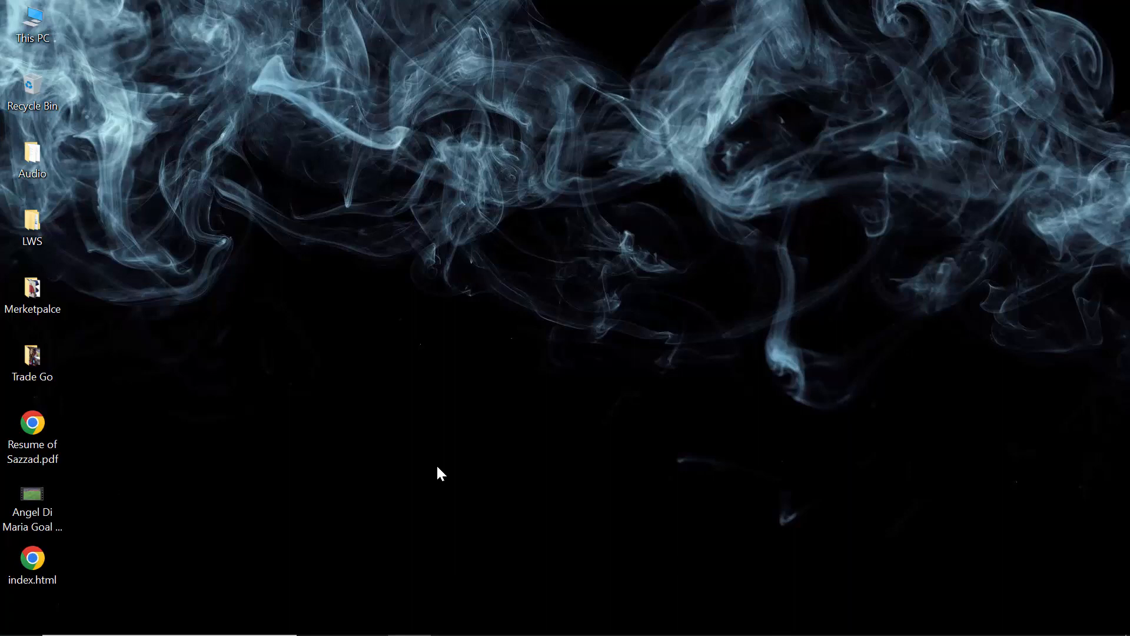
# - Open the Network Connections window by running the ncpa.cpl command
pyautogui.press('super+r')
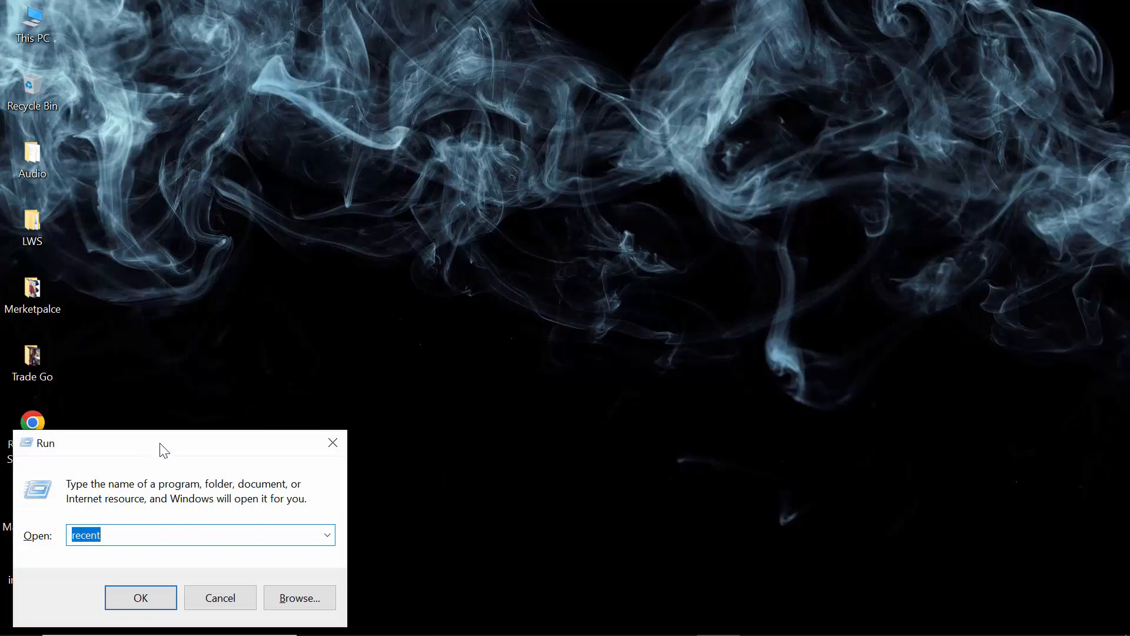
pyautogui.moveTo(159, 449); pyautogui.dragTo(569, 290)
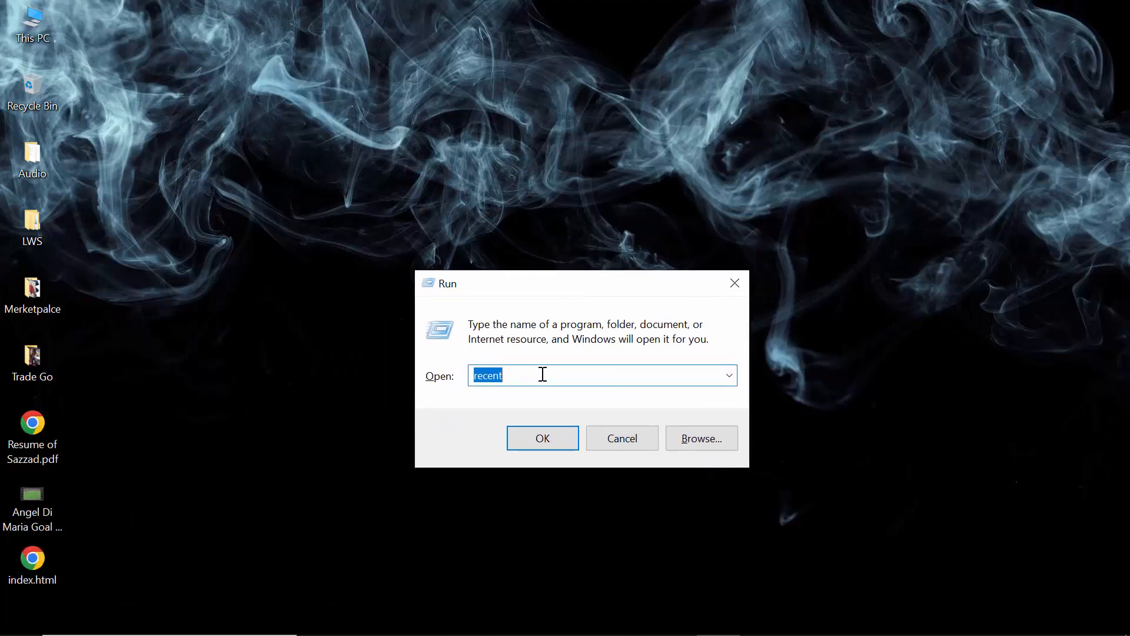
pyautogui.write('ncpa.cpl')
pyautogui.click(543, 439)
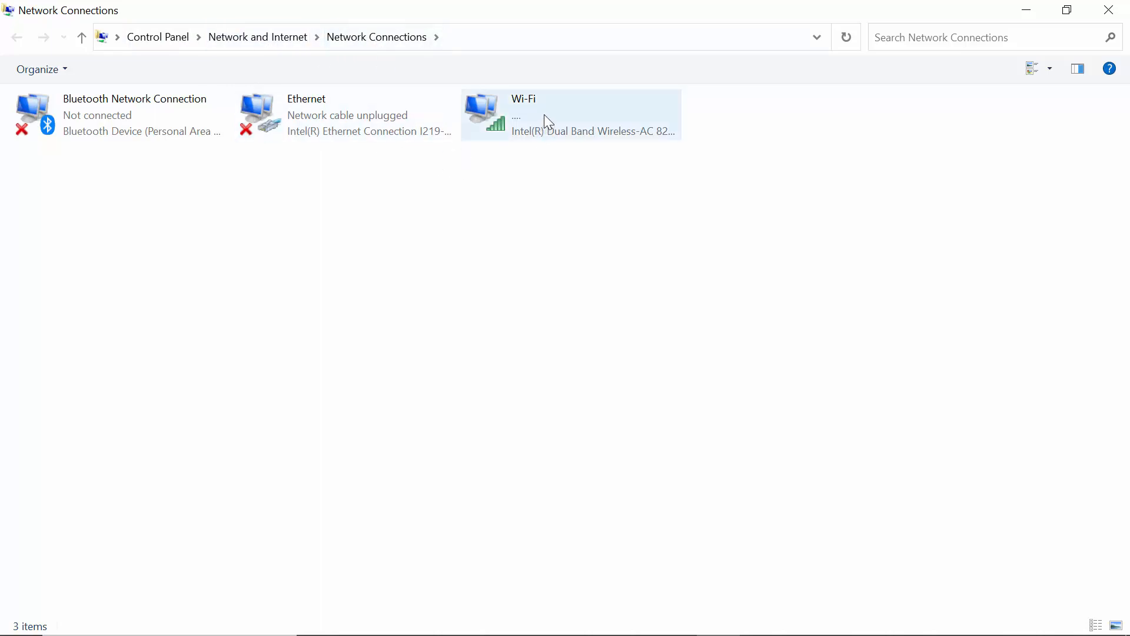
# - Open the advanced properties of the wireless adapter used by the Wi-Fi connection
pyautogui.rightClick(513, 114)
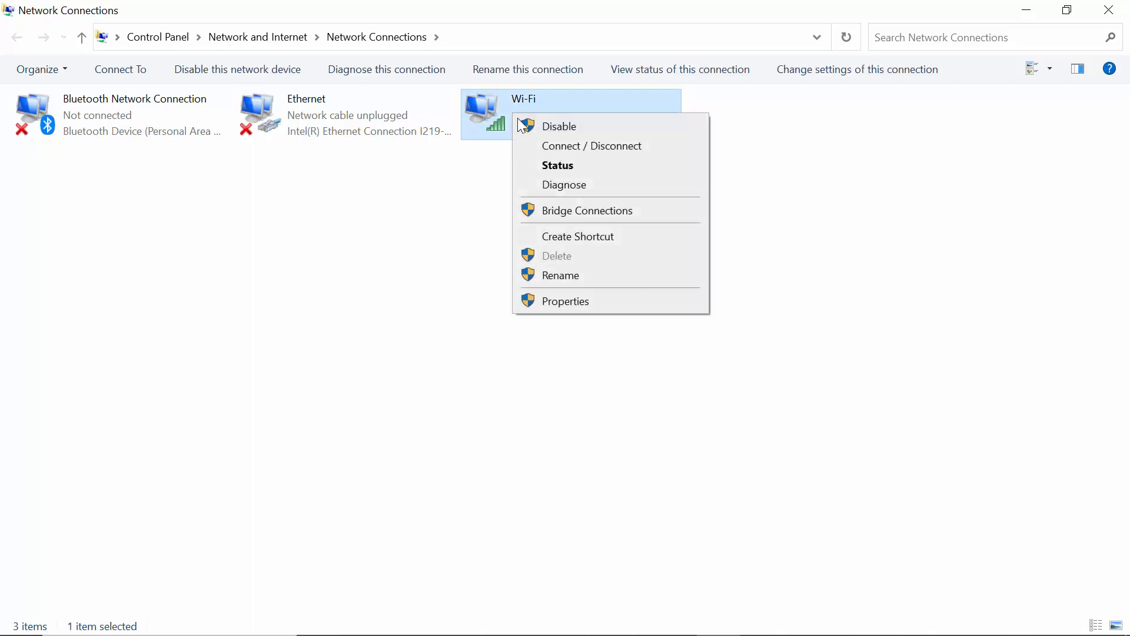
pyautogui.click(570, 306)
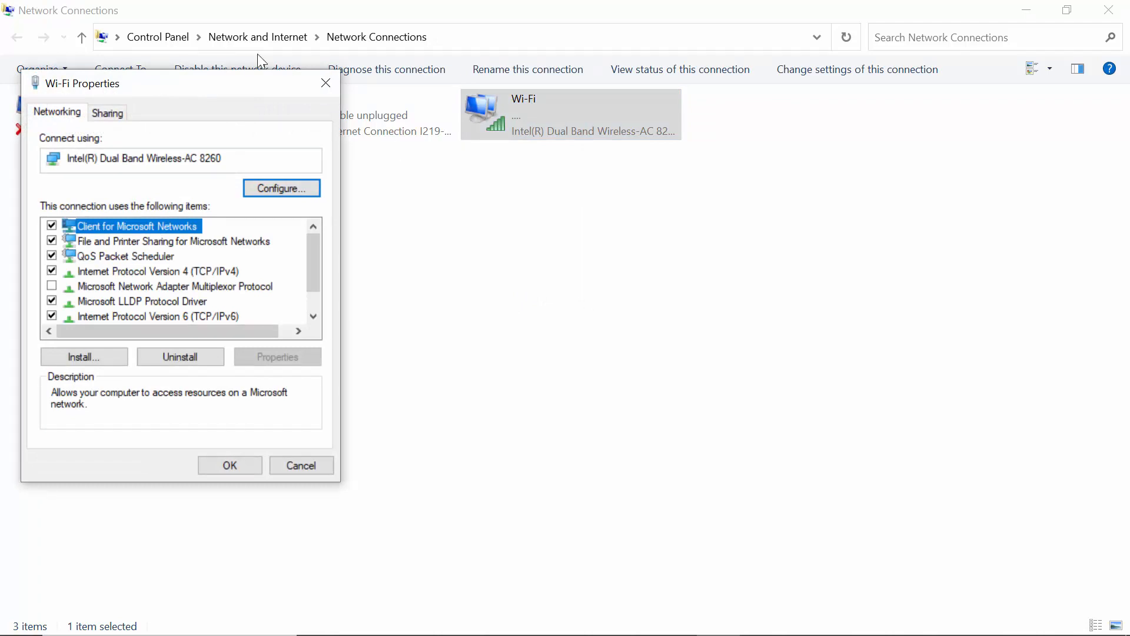
pyautogui.moveTo(160, 86); pyautogui.dragTo(378, 142)
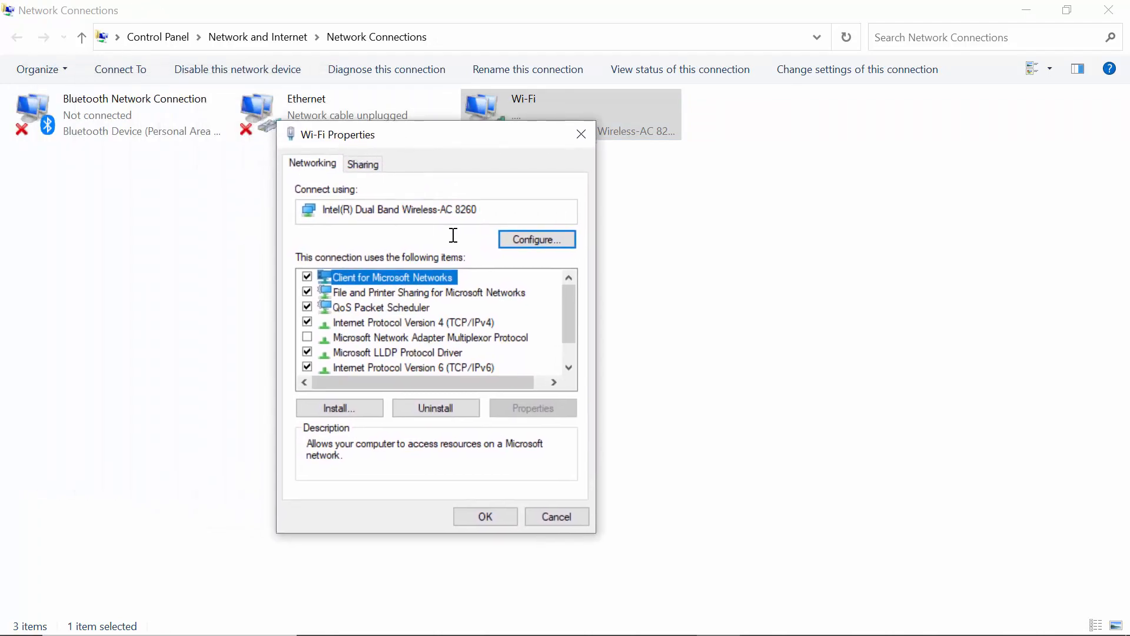
pyautogui.click(534, 241)
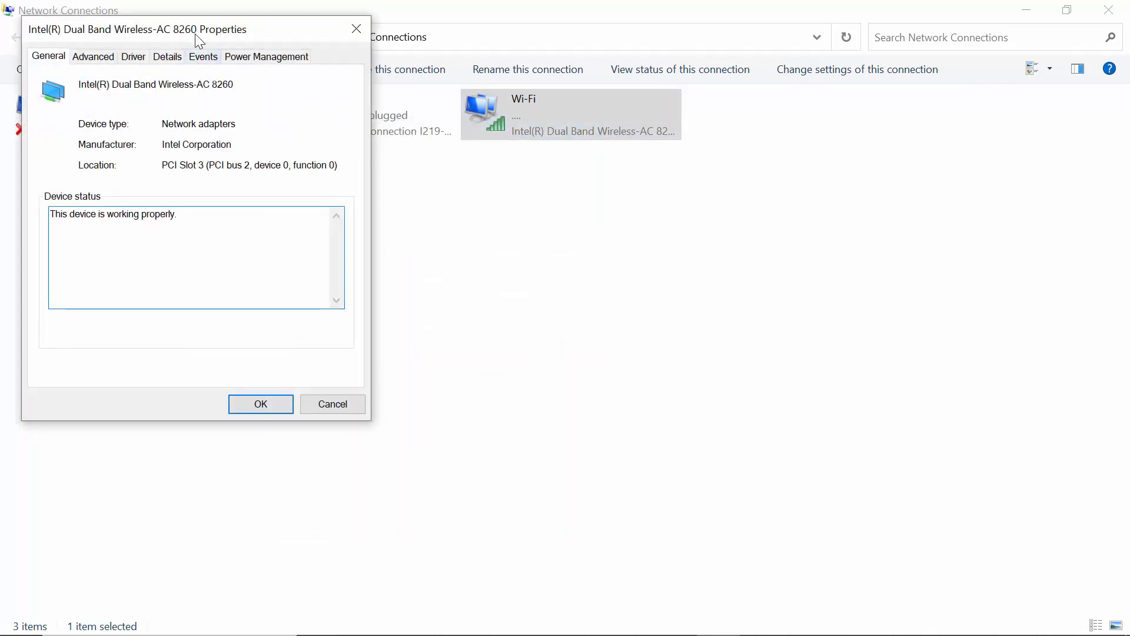
pyautogui.moveTo(198, 34); pyautogui.dragTo(502, 110)
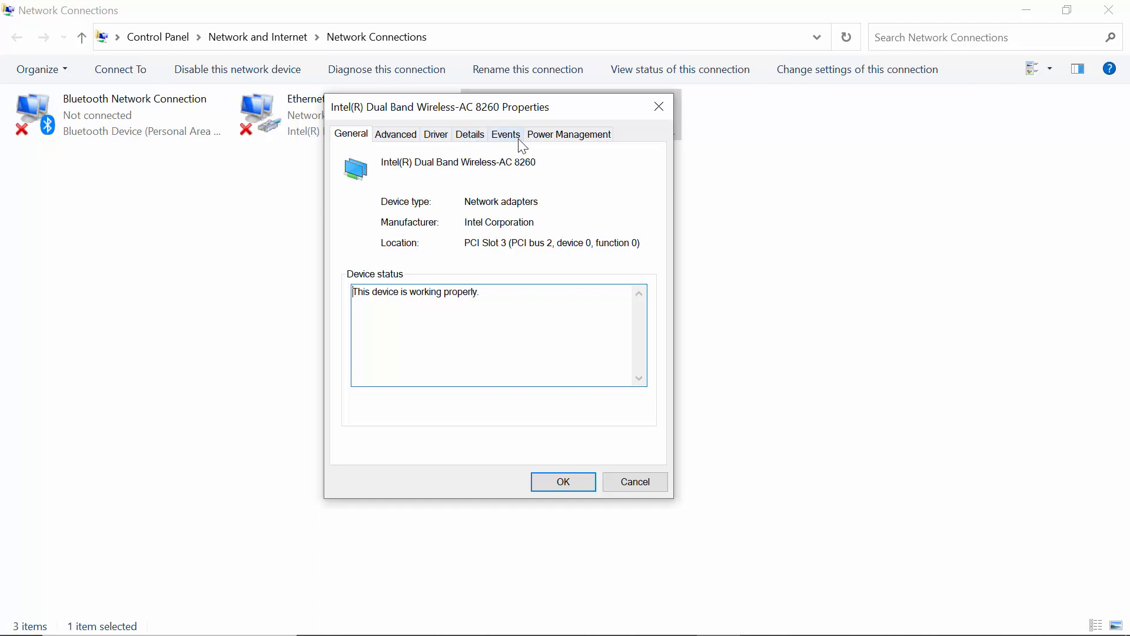
pyautogui.click(398, 139)
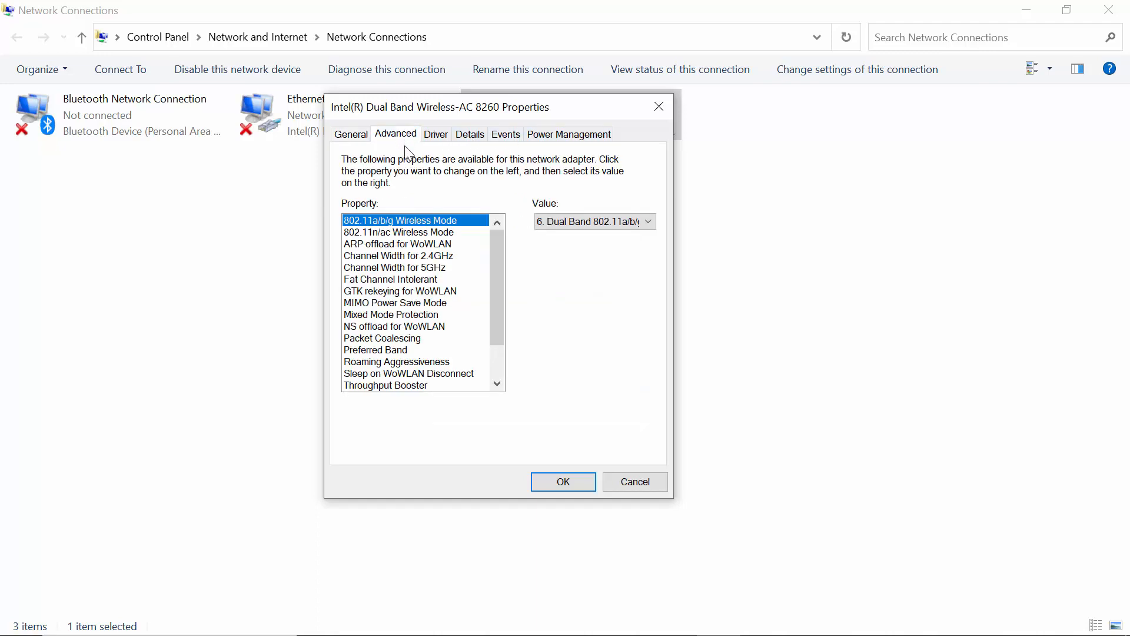
# - Set the adapter's Fat Channel Intolerant property to Enabled
pyautogui.moveTo(491, 288); pyautogui.dragTo(504, 268)
pyautogui.click(411, 281)
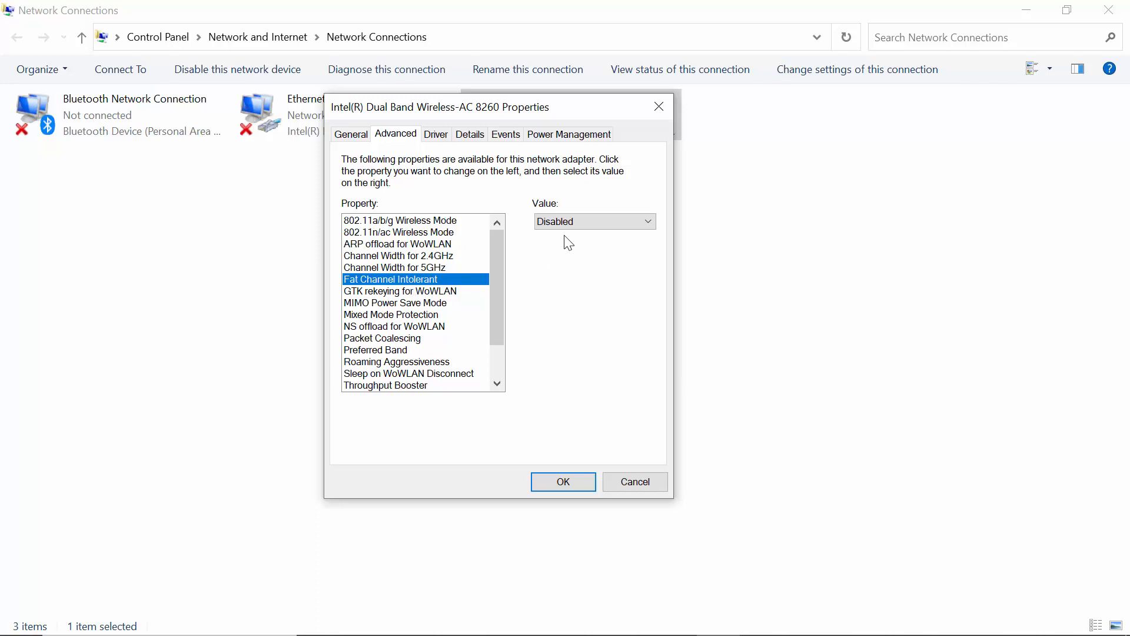
pyautogui.click(620, 224)
pyautogui.click(591, 250)
# - Set the adapter's Roaming Aggressiveness to 3. Medium and save the adapter settings
pyautogui.moveTo(496, 312); pyautogui.dragTo(500, 348)
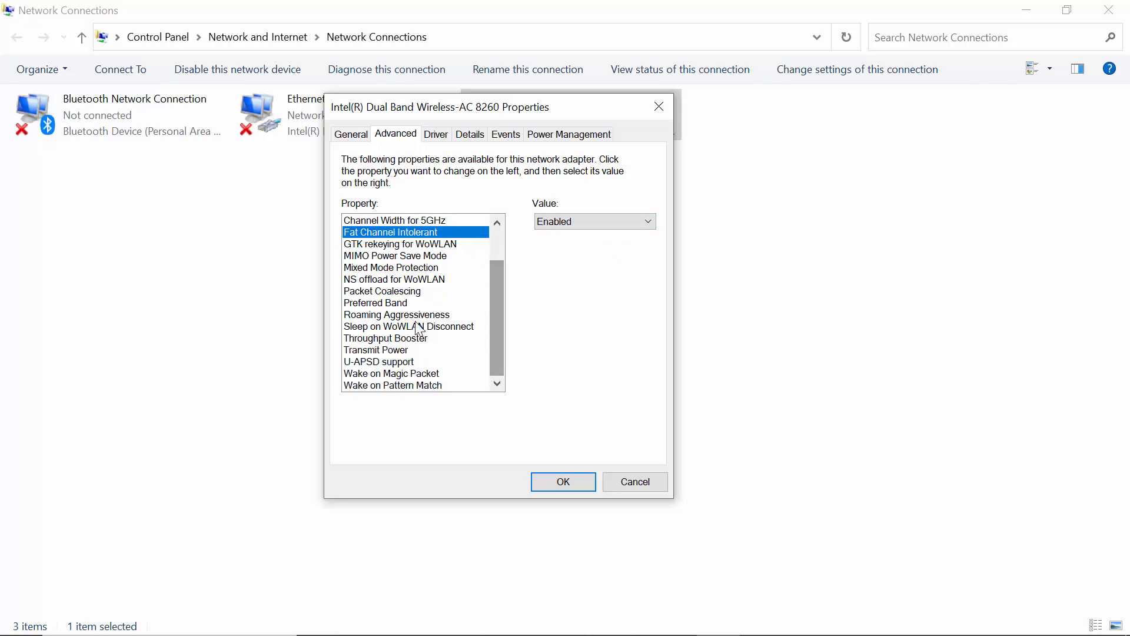
pyautogui.click(382, 316)
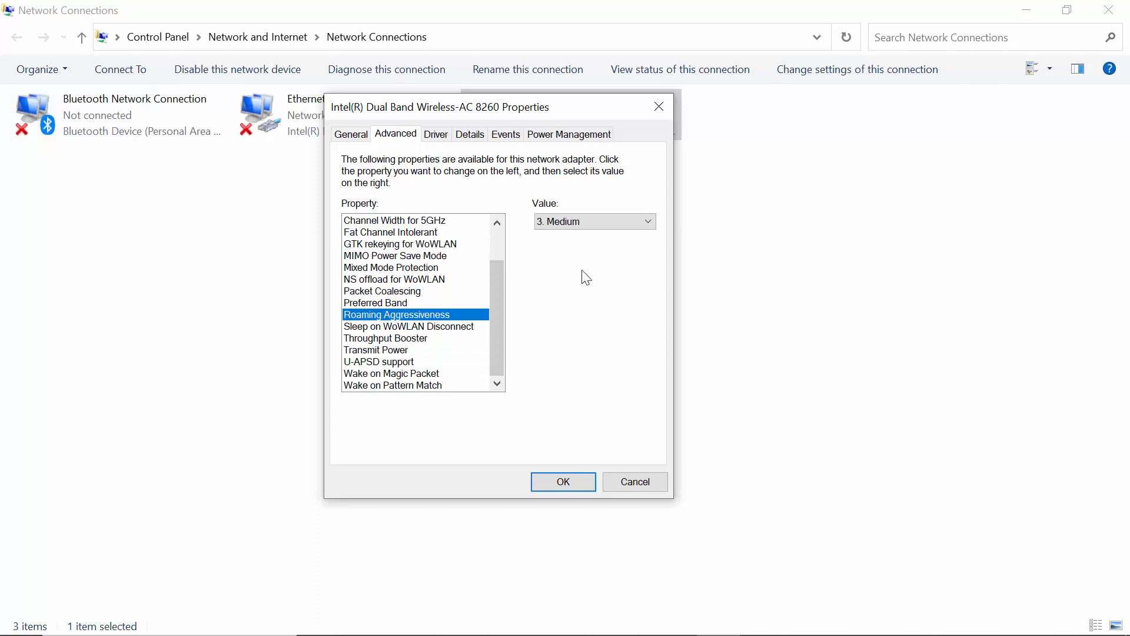
pyautogui.click(594, 224)
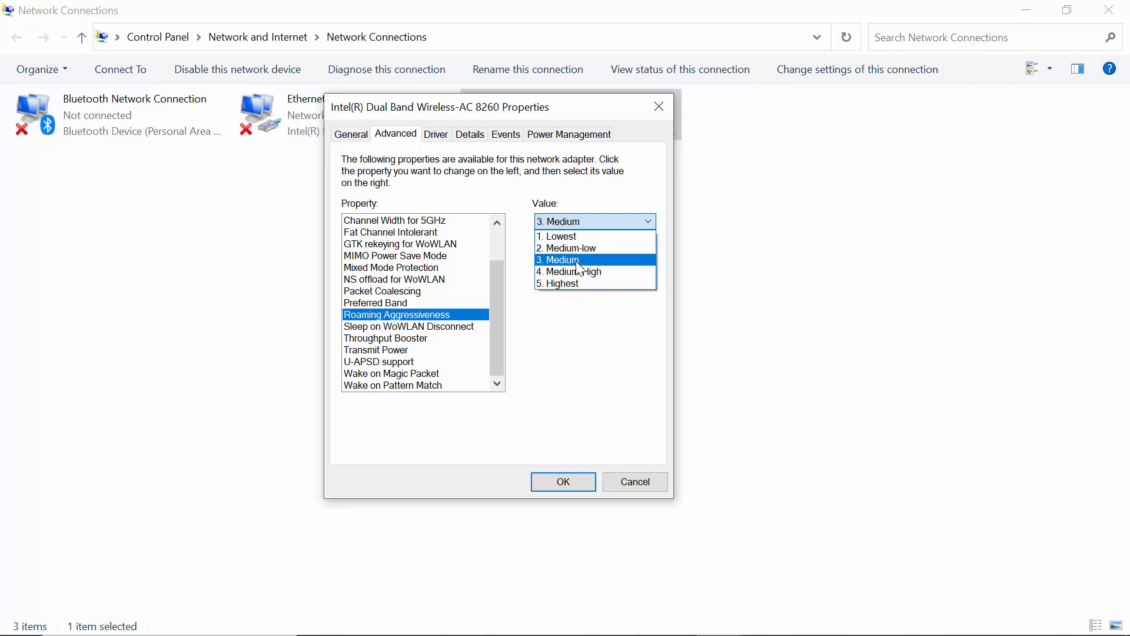
pyautogui.click(568, 261)
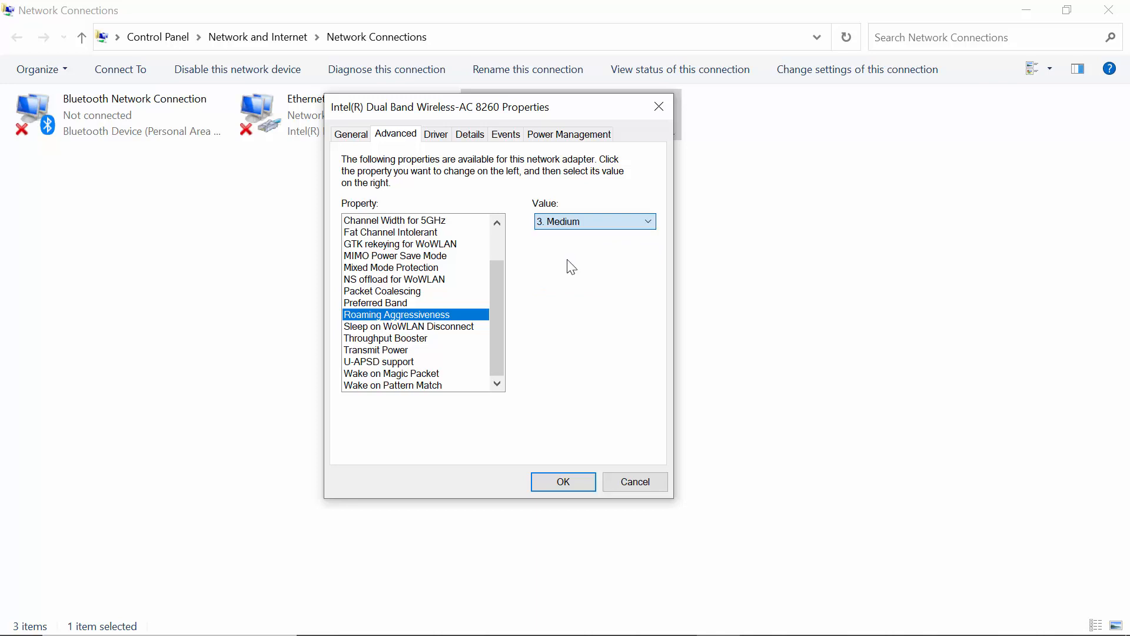
pyautogui.scroll(2, 499, 305)
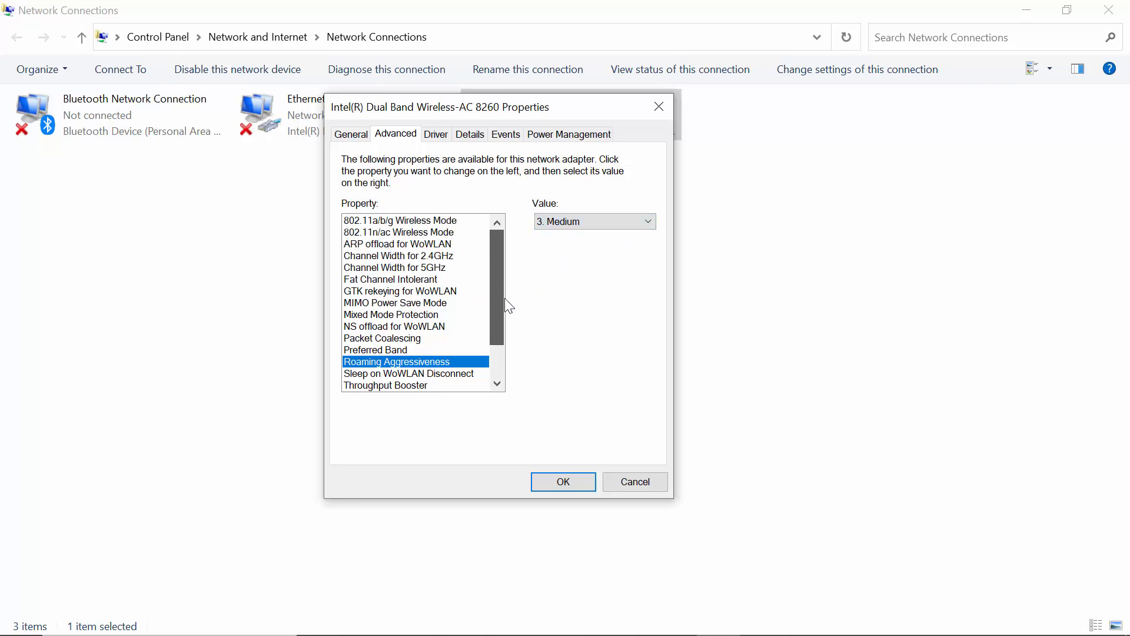
pyautogui.scroll(-2, 503, 298)
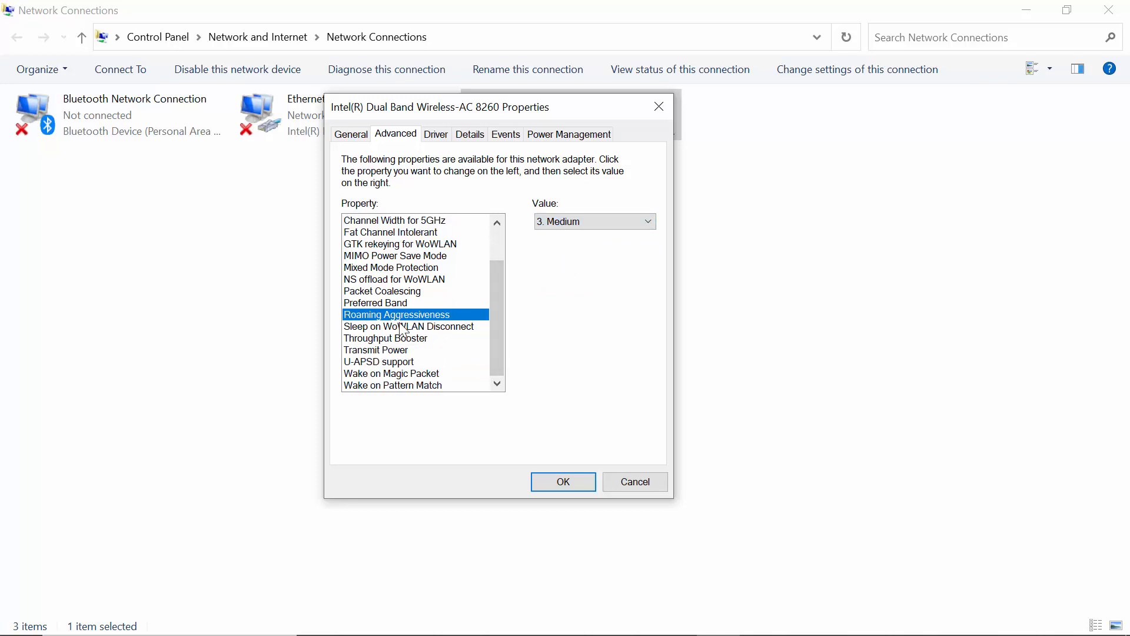
pyautogui.click(558, 479)
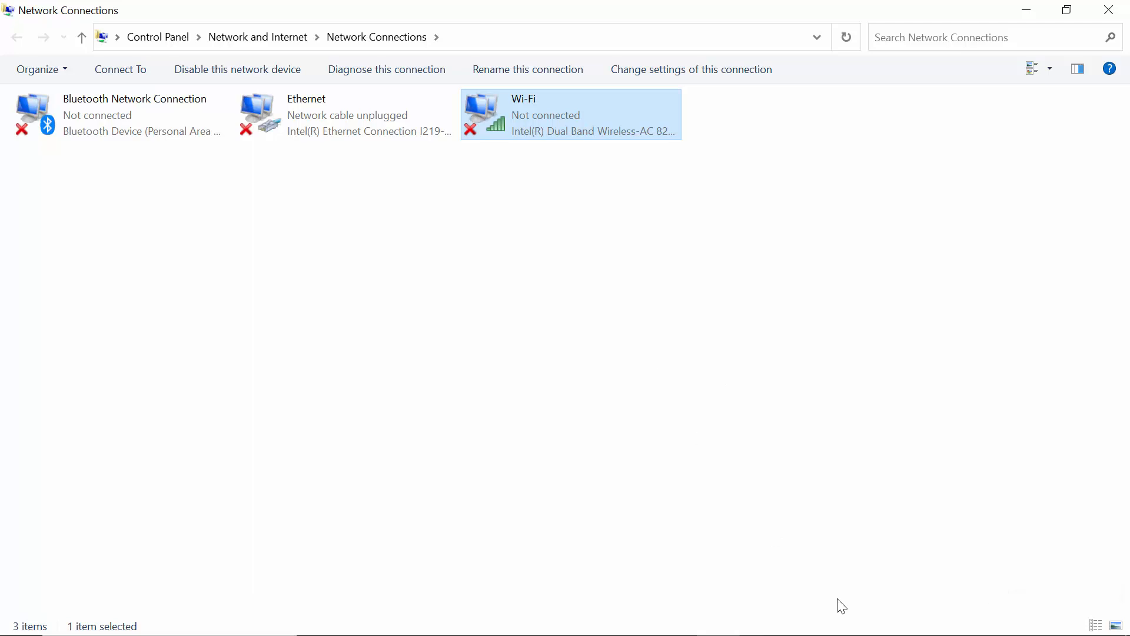
# - Check the Wi-Fi connection in the list of available wireless networks, and close the list
pyautogui.click(1011, 618)
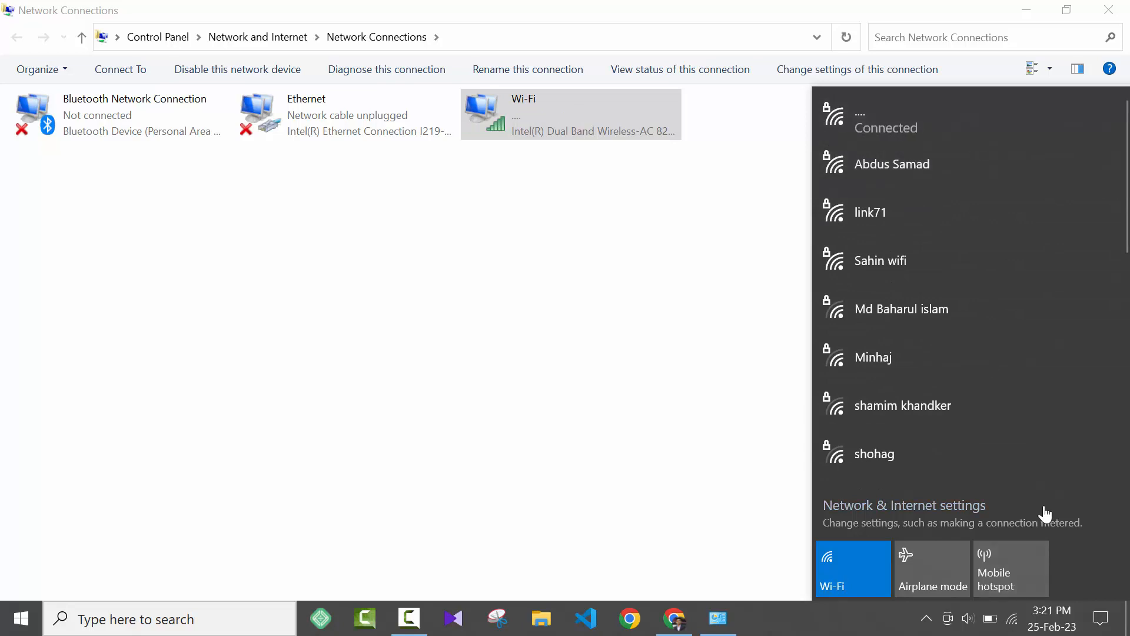
pyautogui.click(637, 360)
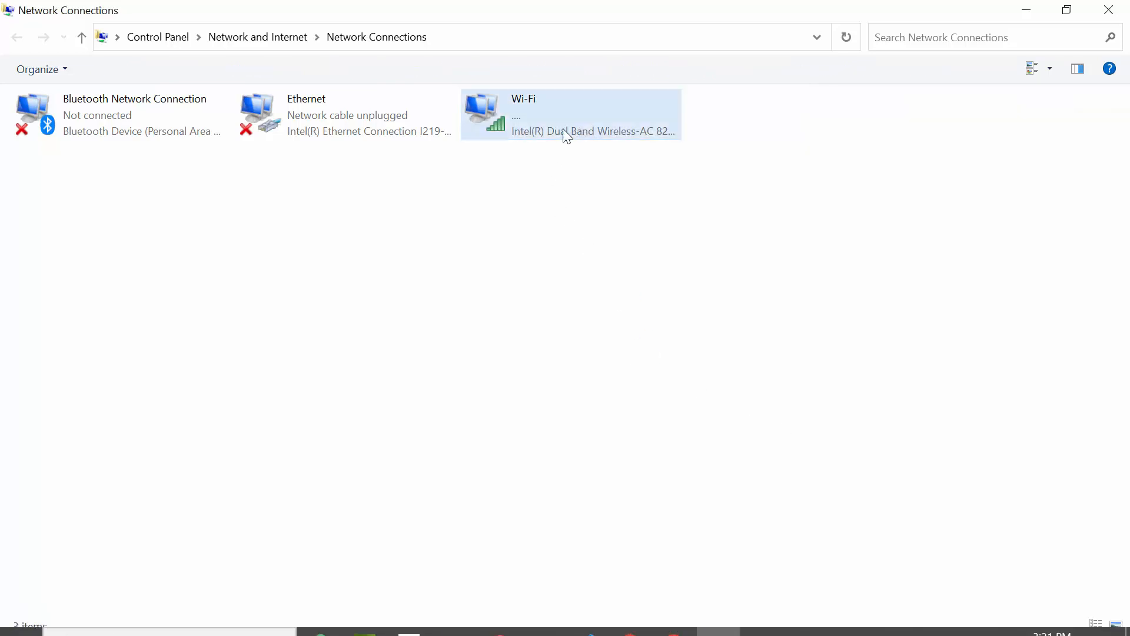
# - Open the power management settings of the Wi-Fi connection's wireless adapter
pyautogui.rightClick(520, 107)
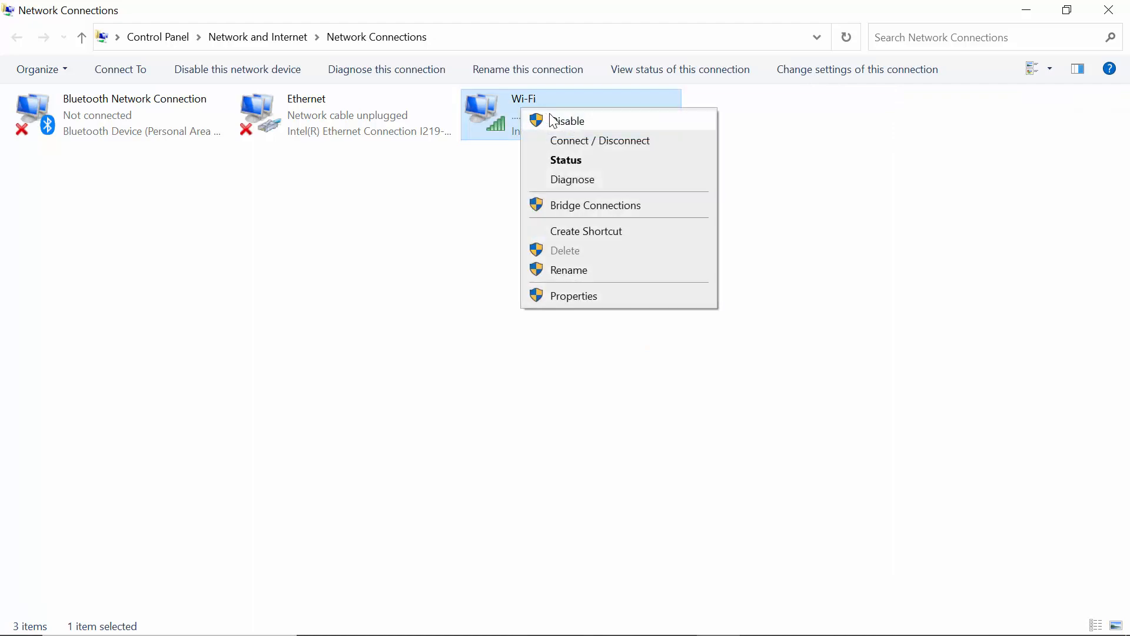
pyautogui.click(586, 297)
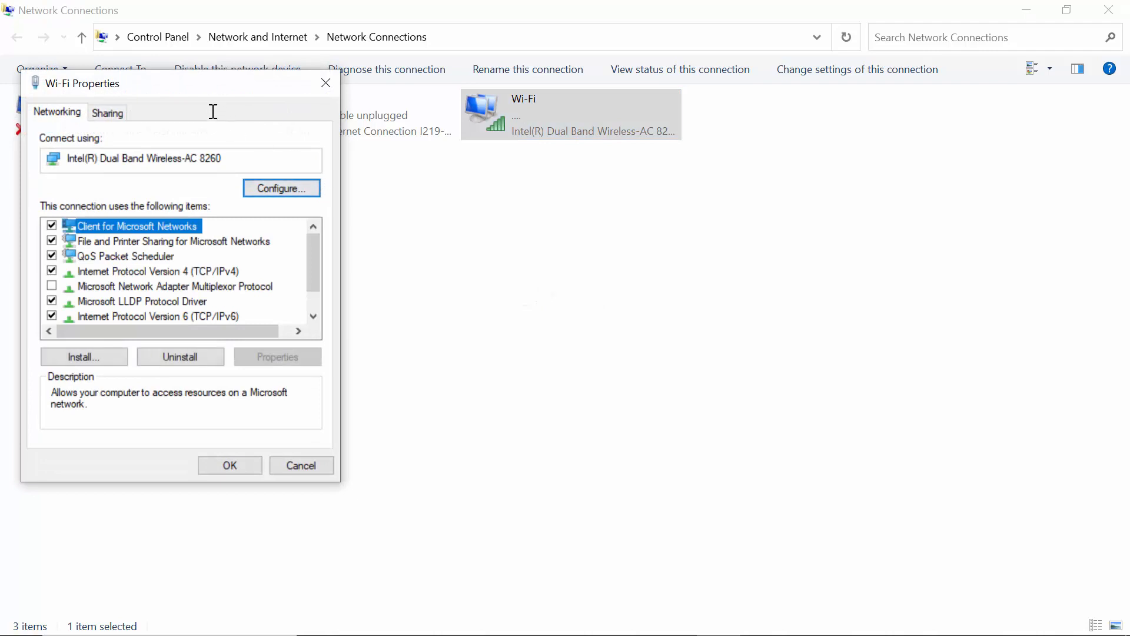
pyautogui.moveTo(218, 89); pyautogui.dragTo(553, 127)
pyautogui.click(619, 230)
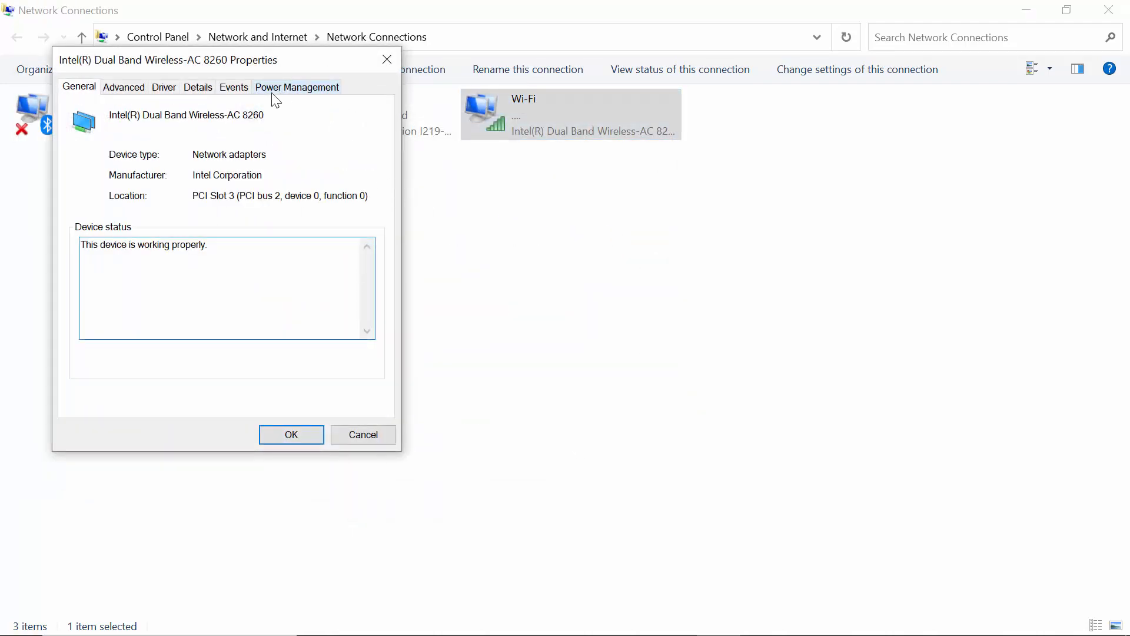
pyautogui.click(285, 84)
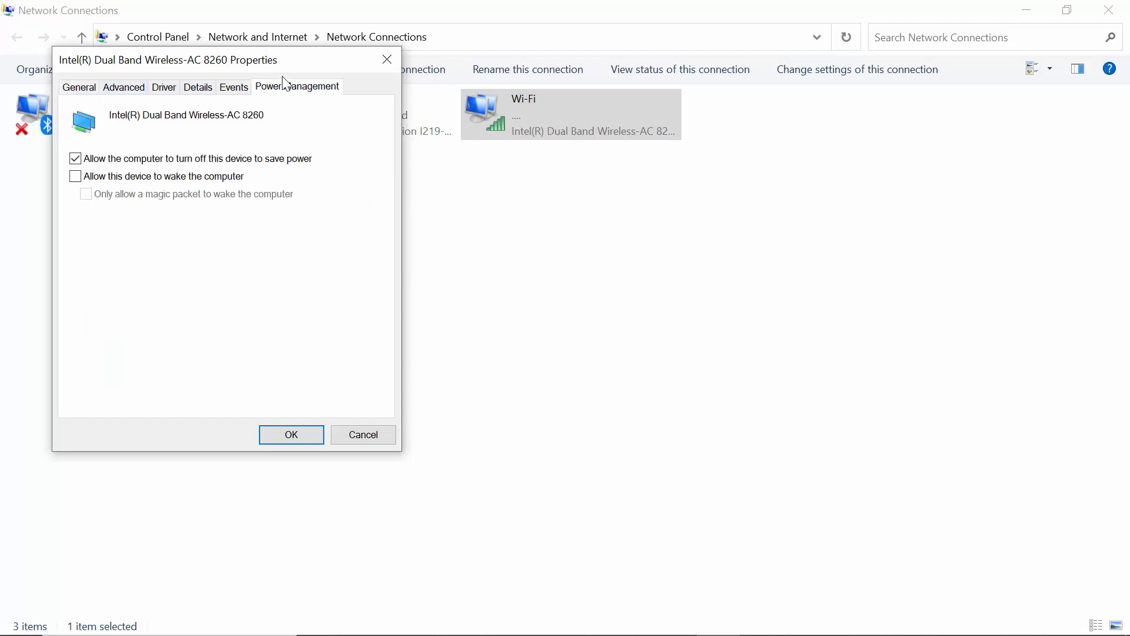
pyautogui.moveTo(310, 66); pyautogui.dragTo(574, 84)
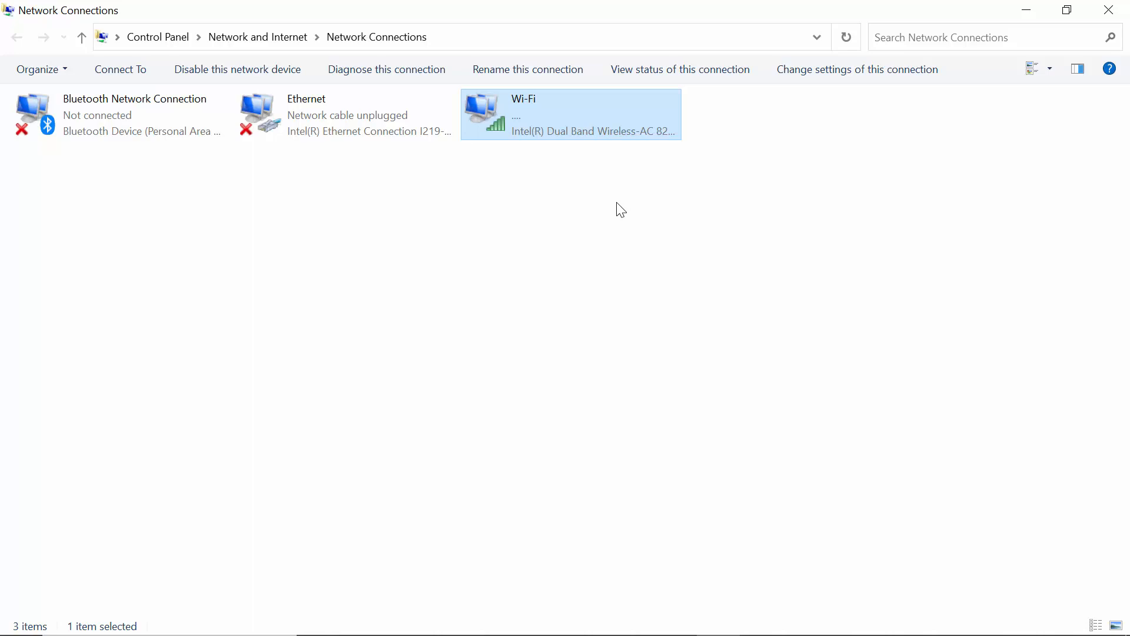
# - Open the Internet Protocol Version 4 (TCP/IPv4) properties of the Wi-Fi connection
pyautogui.rightClick(519, 122)
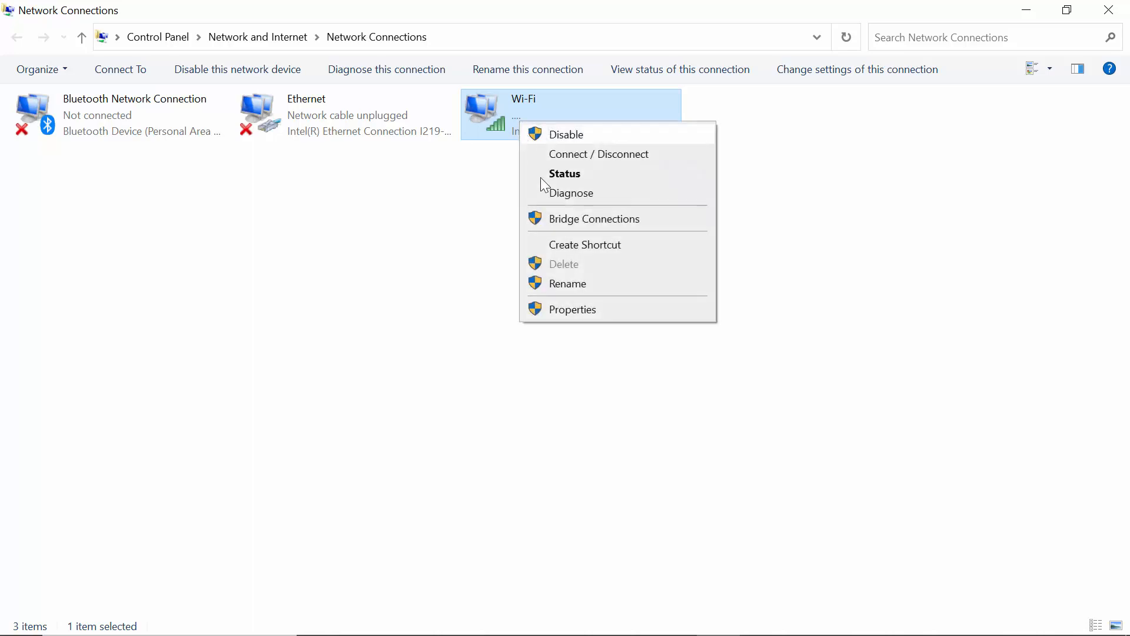
pyautogui.click(574, 309)
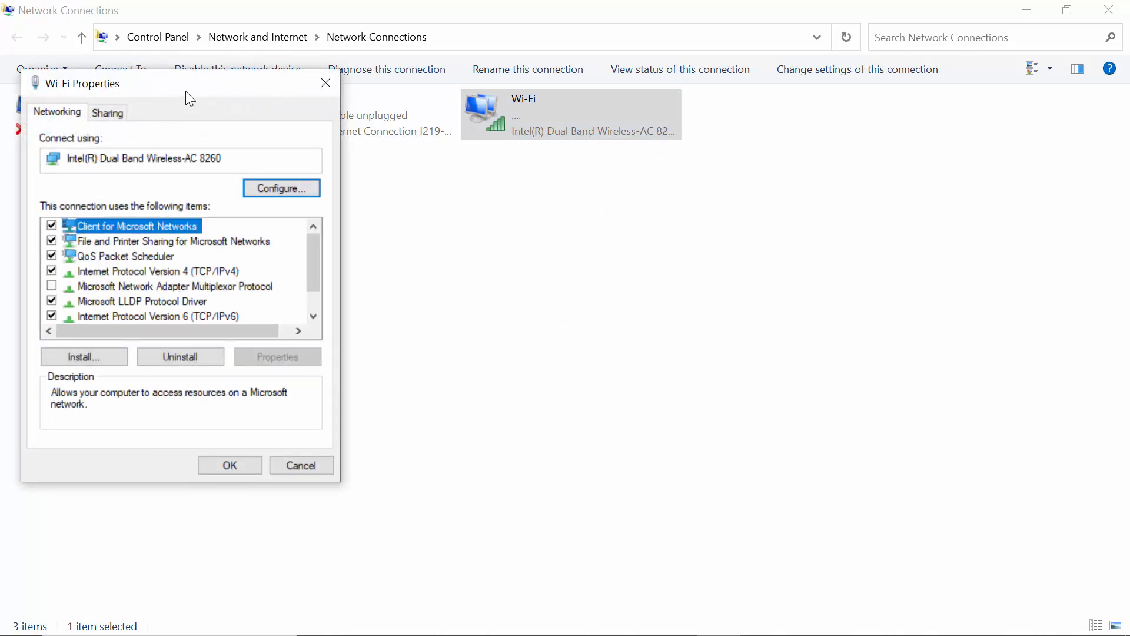
pyautogui.moveTo(185, 91); pyautogui.dragTo(353, 91)
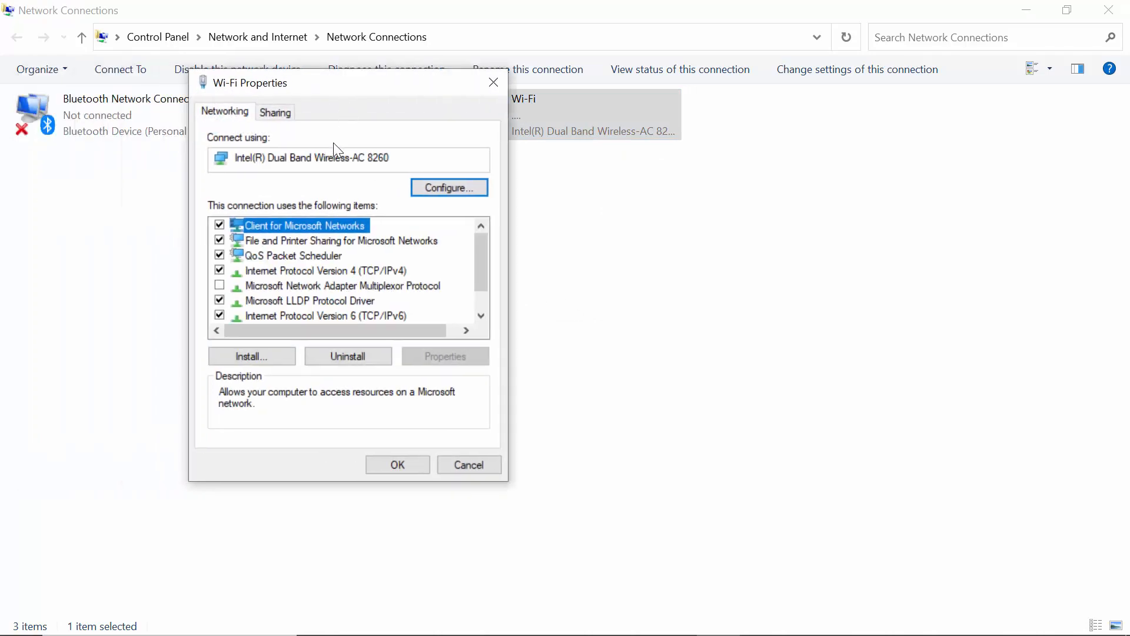
pyautogui.doubleClick(348, 272)
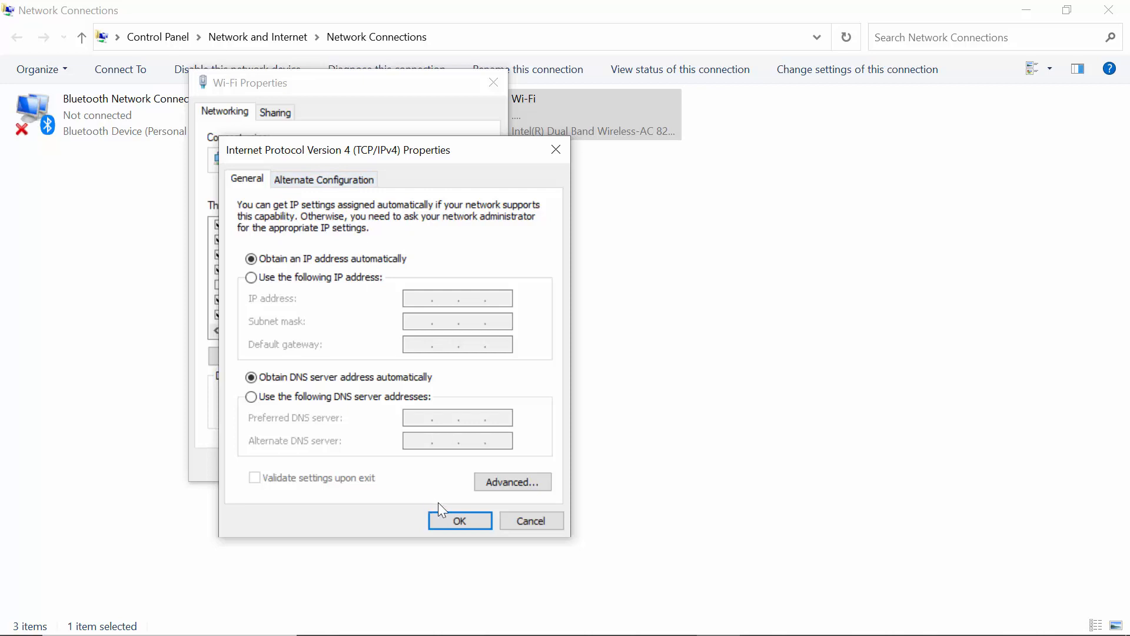
# - Review the IP, DNS and WINS pages of the advanced TCP/IP settings, and accept all open property dialogs
pyautogui.click(497, 482)
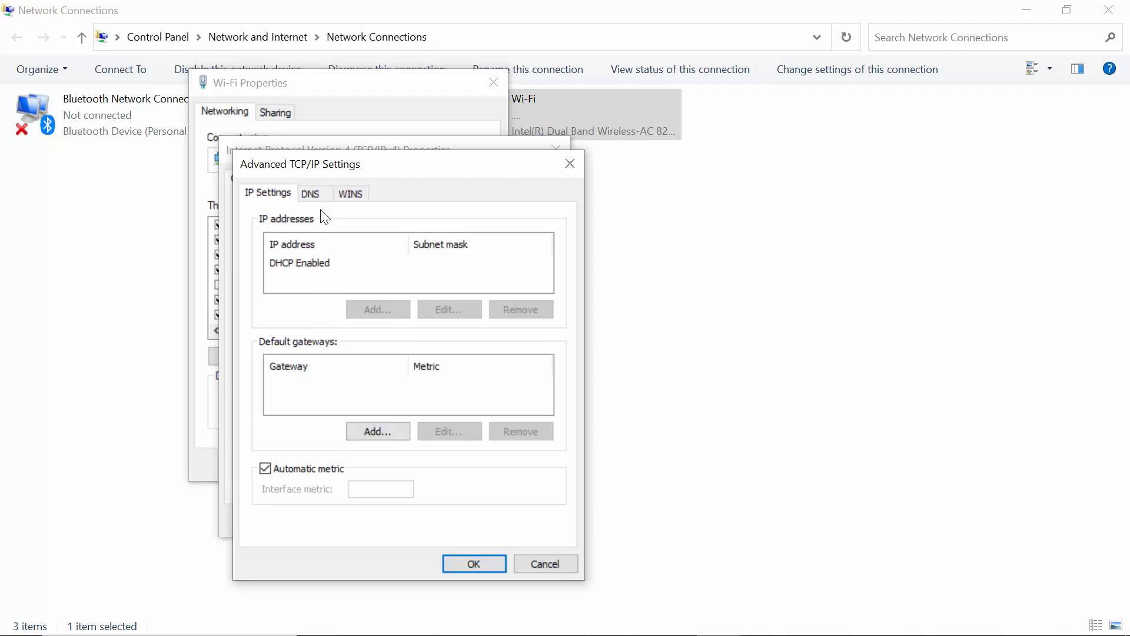
pyautogui.click(311, 194)
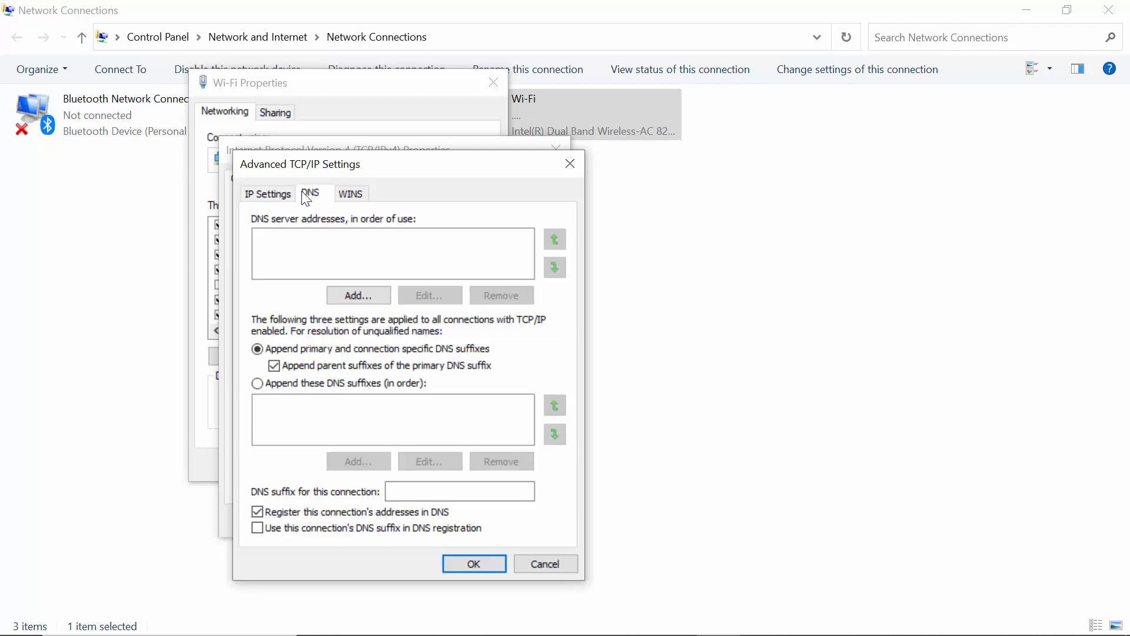
pyautogui.click(263, 193)
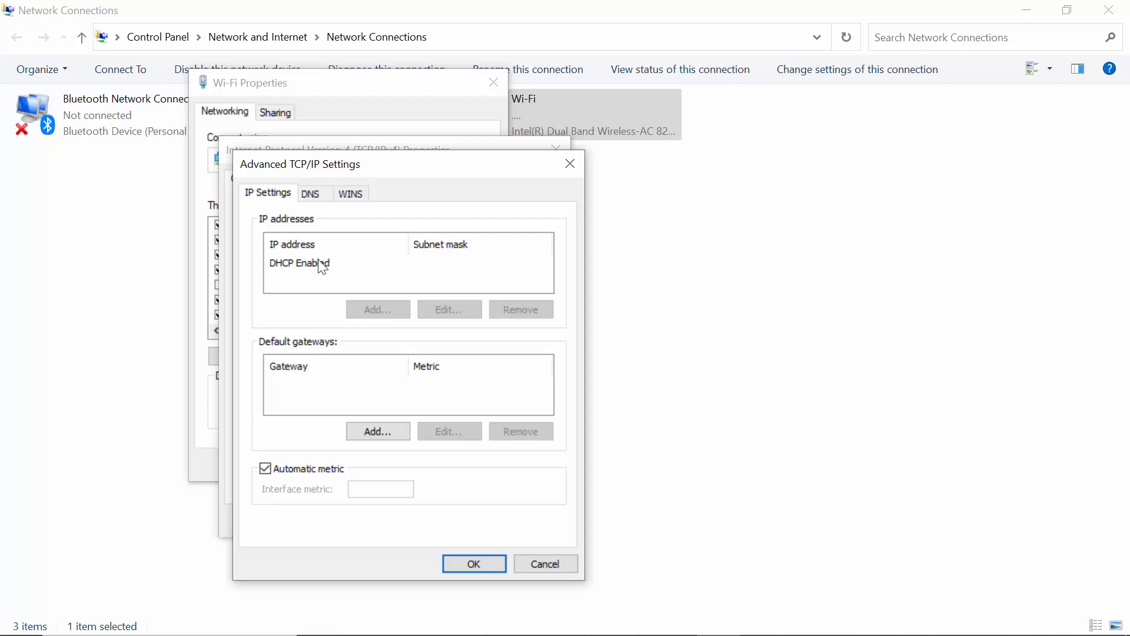
pyautogui.click(312, 197)
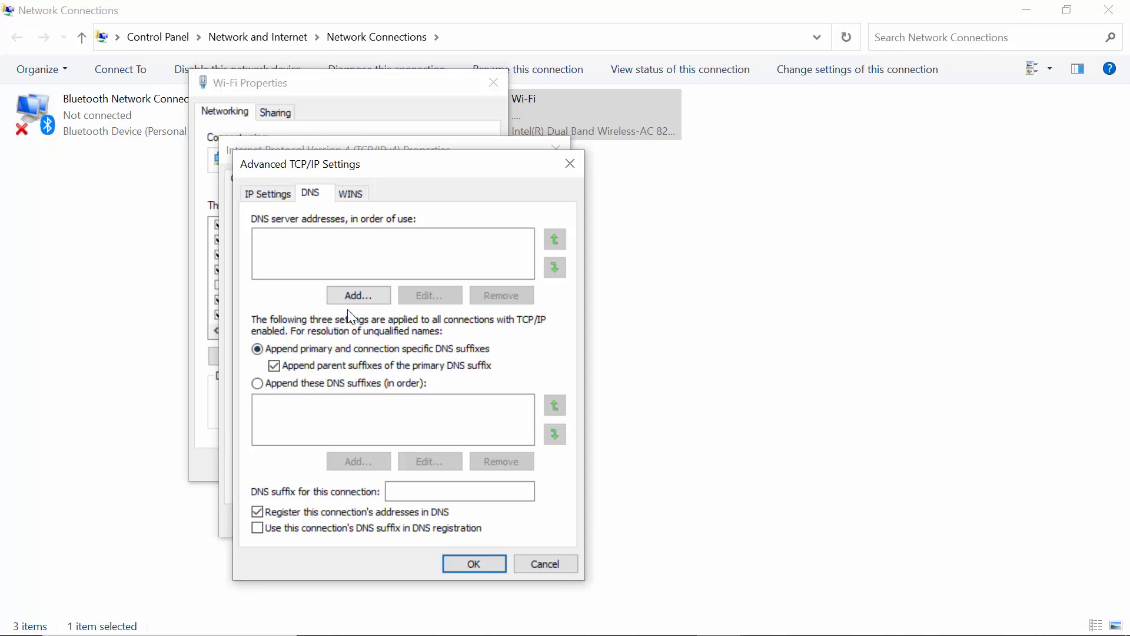
pyautogui.click(353, 194)
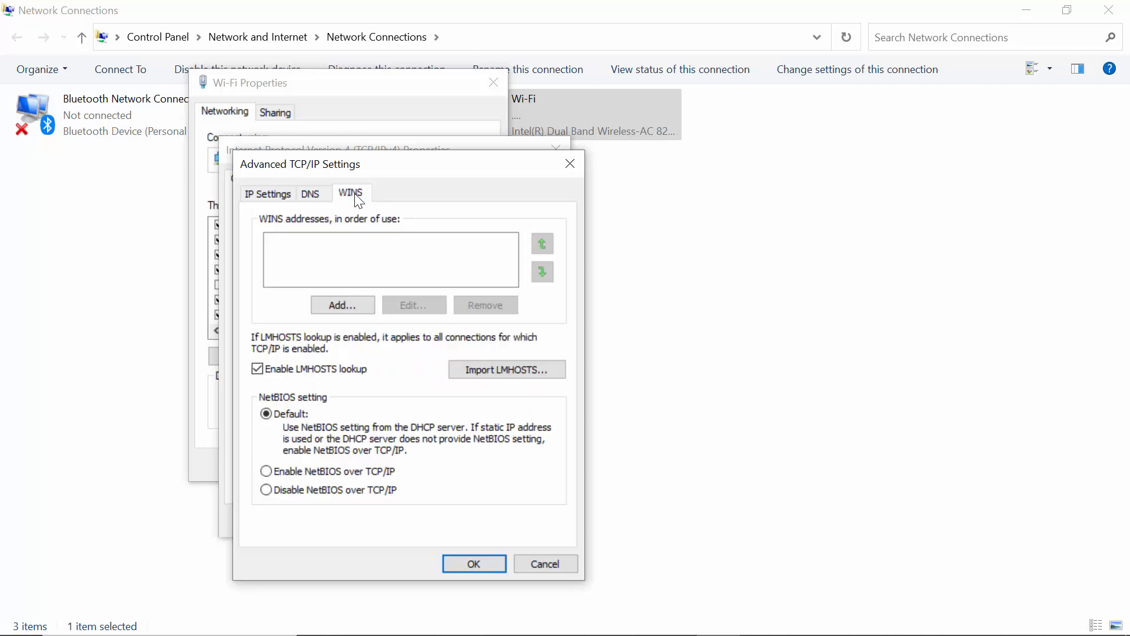
pyautogui.click(307, 193)
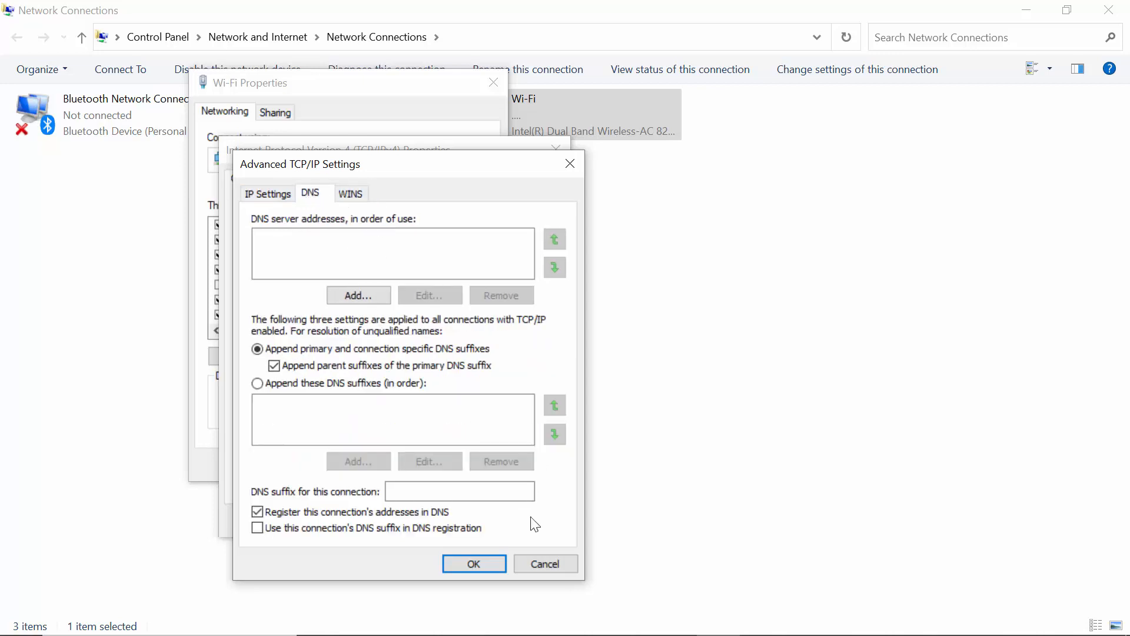
pyautogui.click(474, 562)
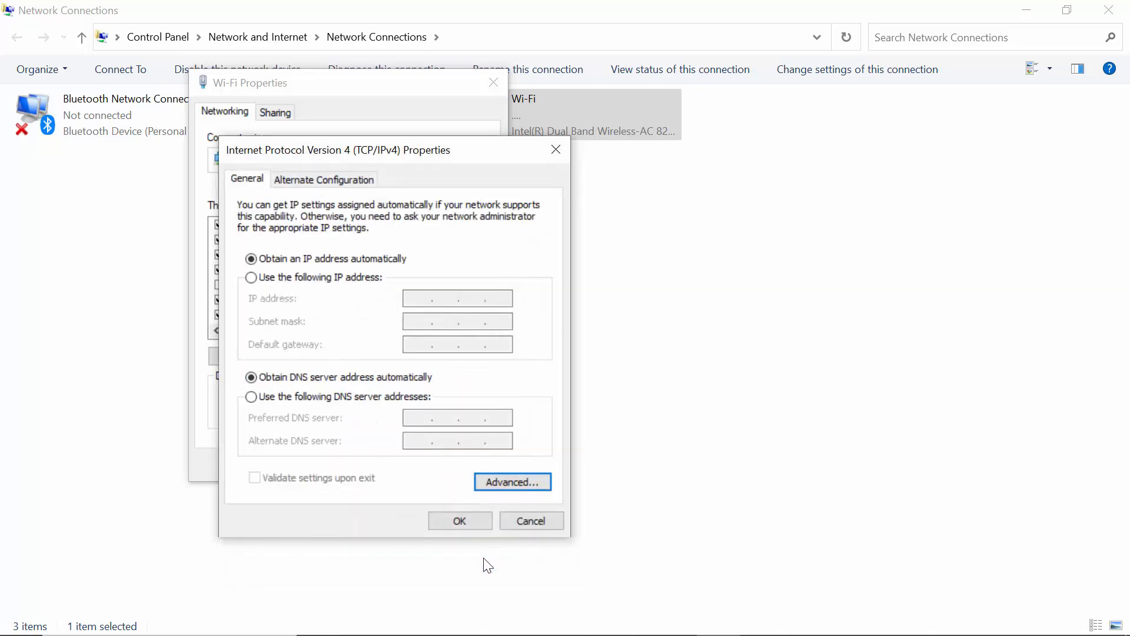
pyautogui.click(468, 521)
pyautogui.click(399, 461)
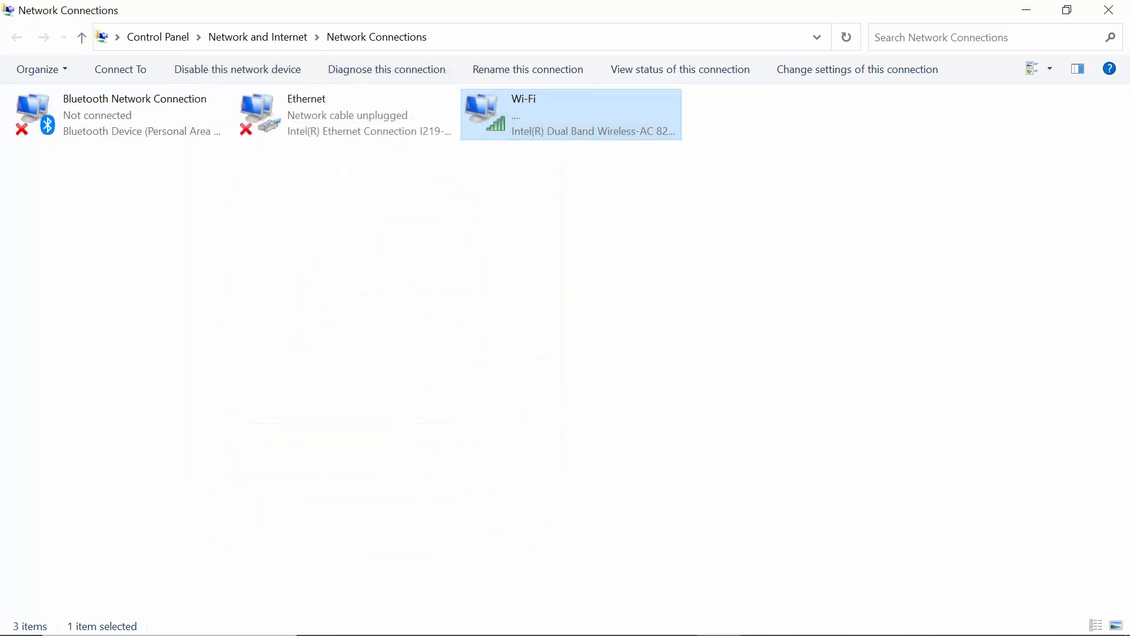